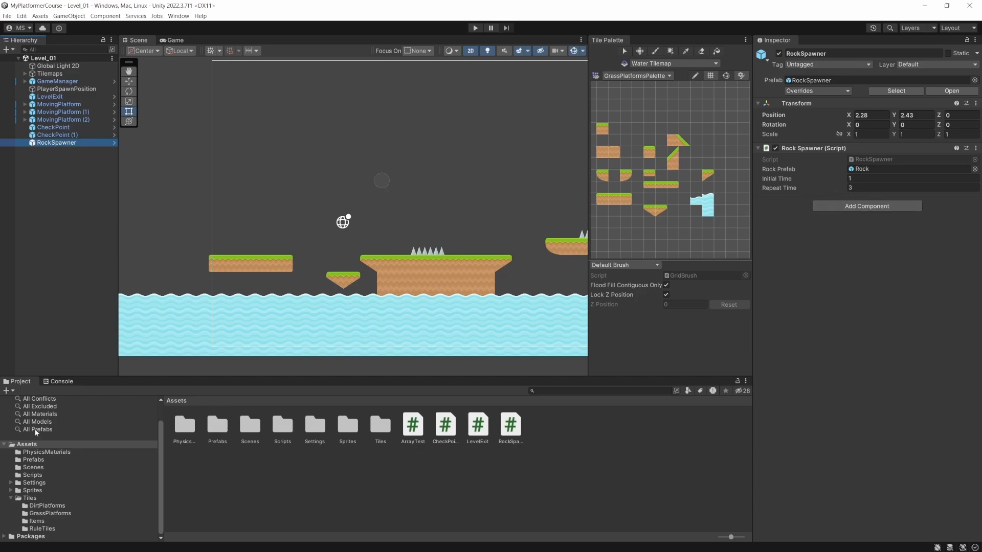
Step: Examine the Rock prefab's components down to the Force values of its Constant Force 2D
left_click(33, 460)
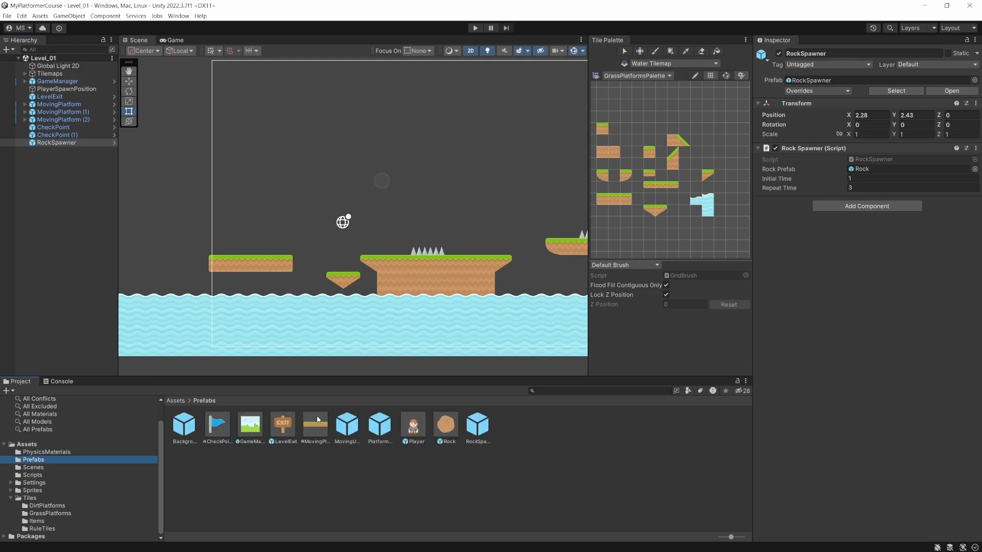
left_click(449, 430)
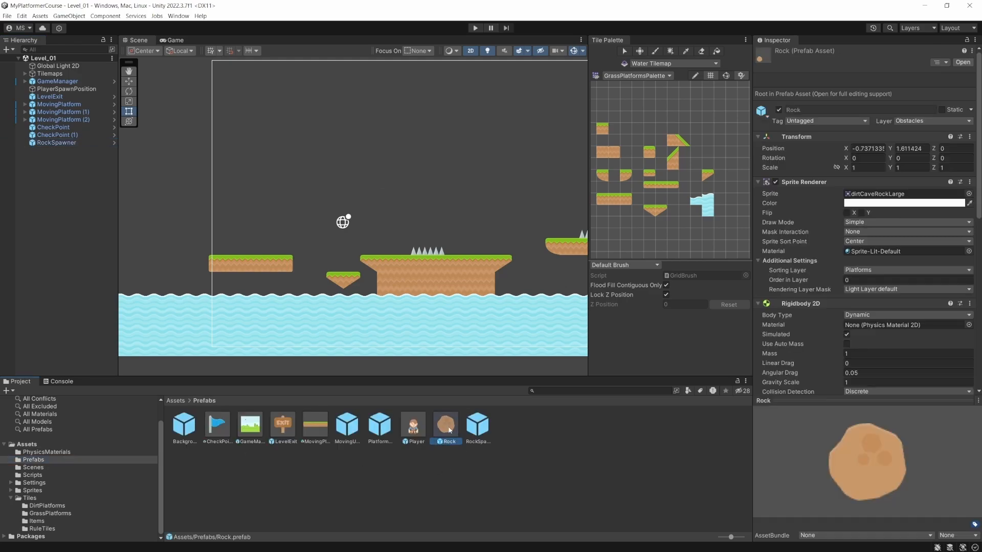
scroll(807, 271, "down", 8)
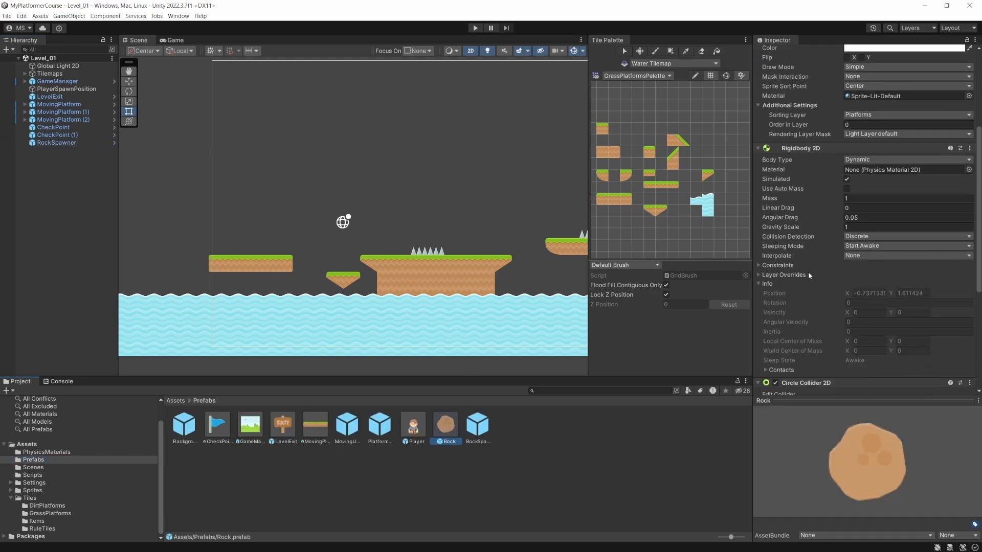
left_click(862, 289)
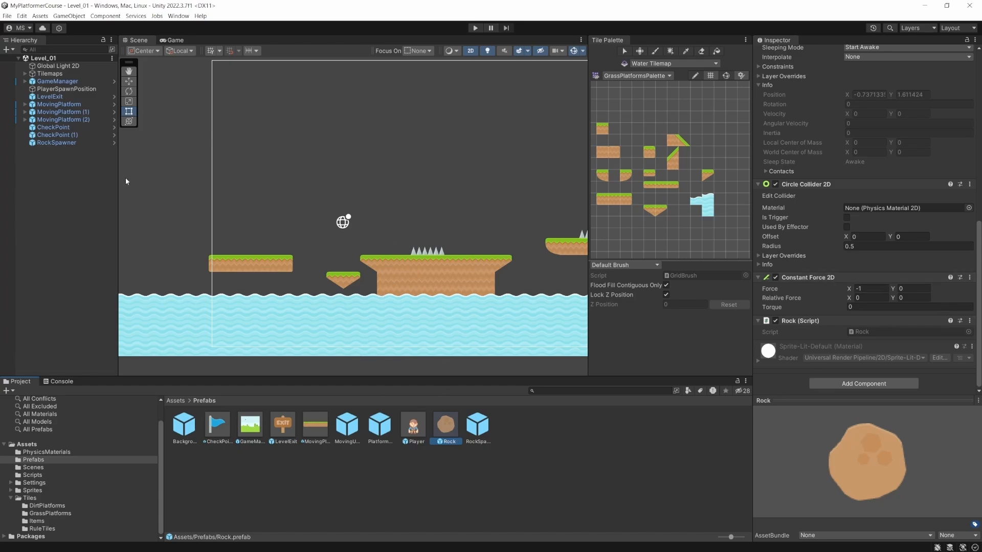
Step: Open the script attached to the RockSpawner object in Visual Studio, at the Instantiate line of SpawnRock
left_click(56, 143)
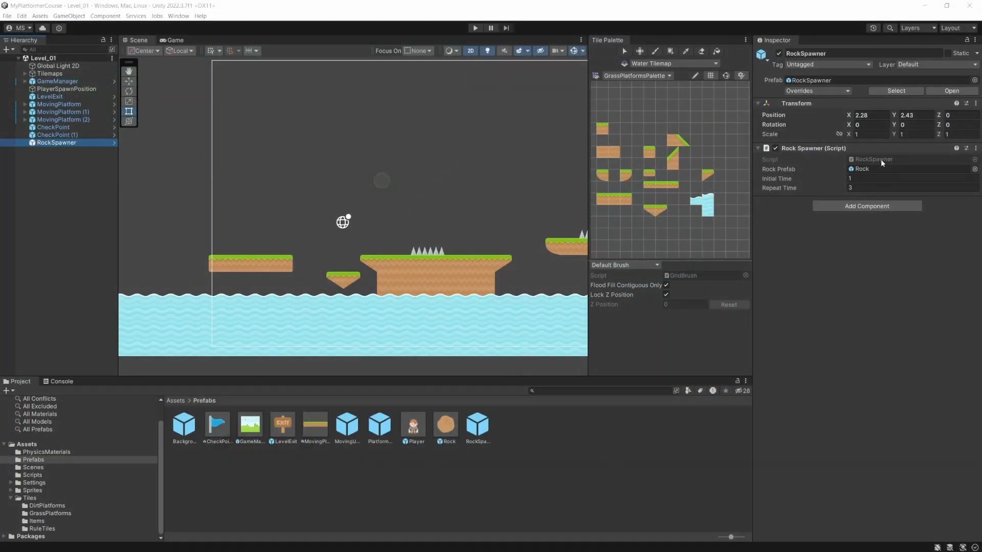
double_click(881, 159)
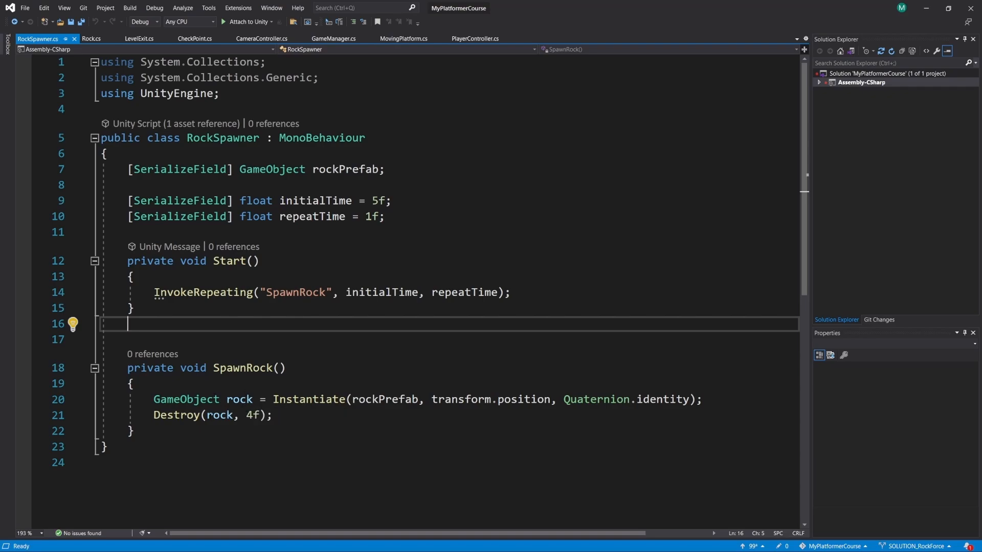
left_click(710, 402)
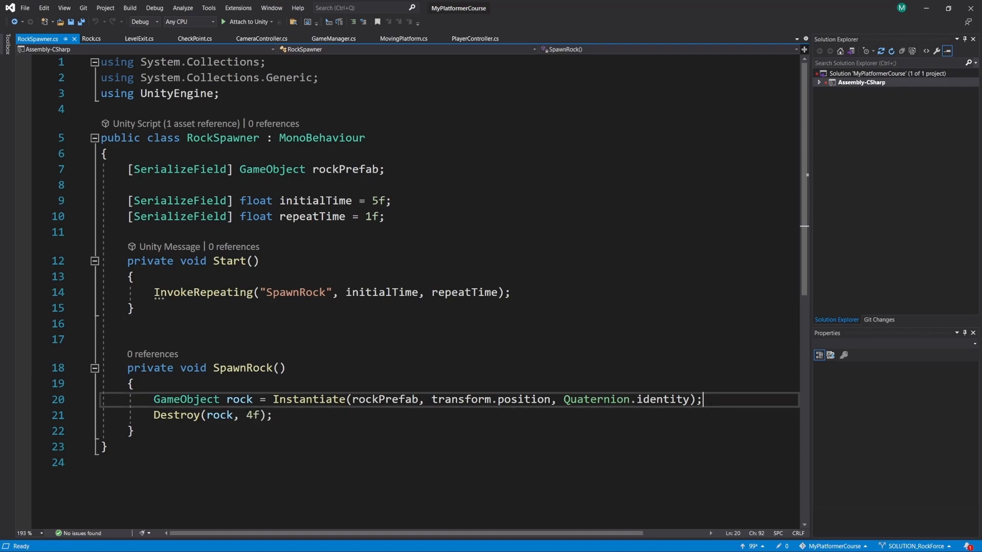
Step: Add the field "[SerializeField] float forceAmount = 1f;" below repeatTime, separated by a blank line, and save the script
left_click(417, 229)
key("Return")
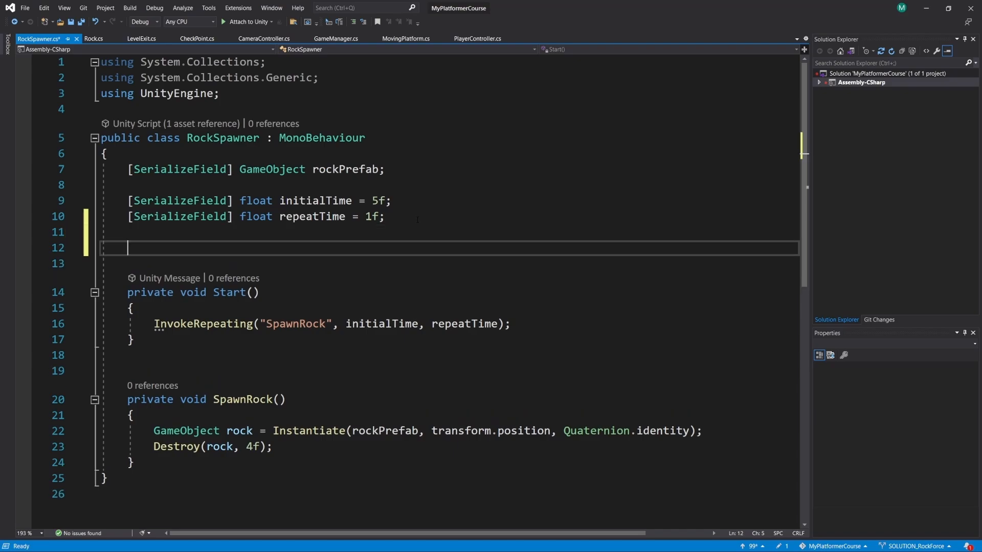
type("[serializeField] ")
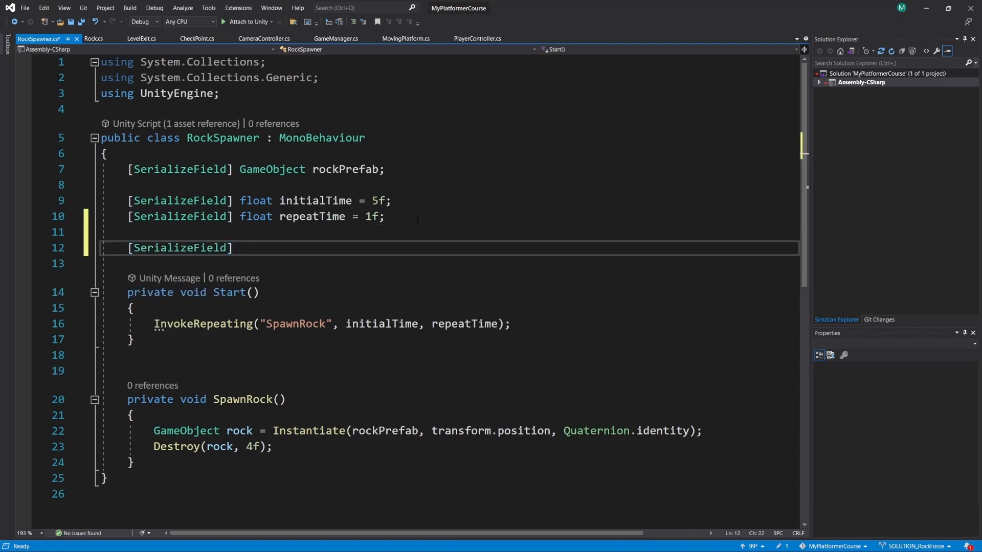
type("float ")
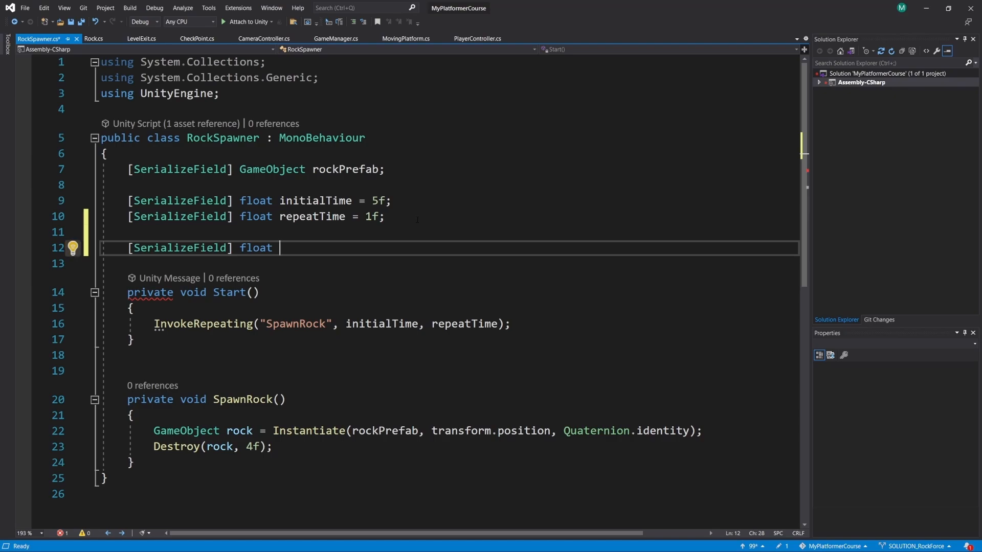
type("forceAmount ")
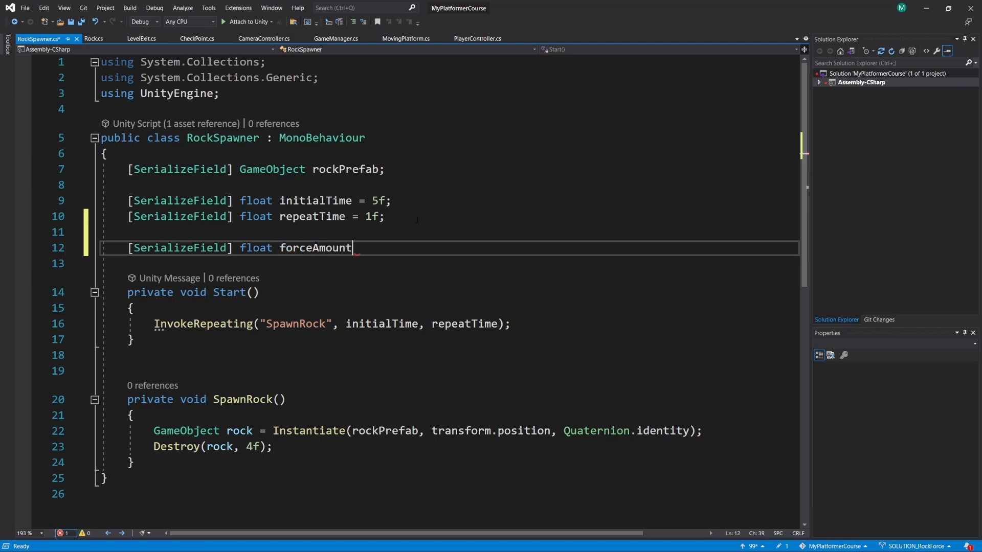
type("= ")
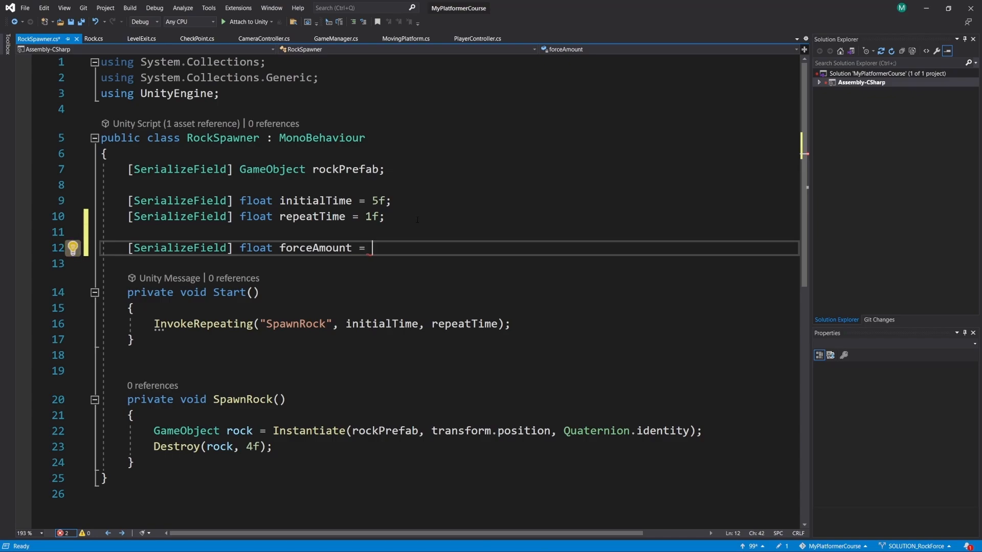
type("1f;")
key("ctrl+s")
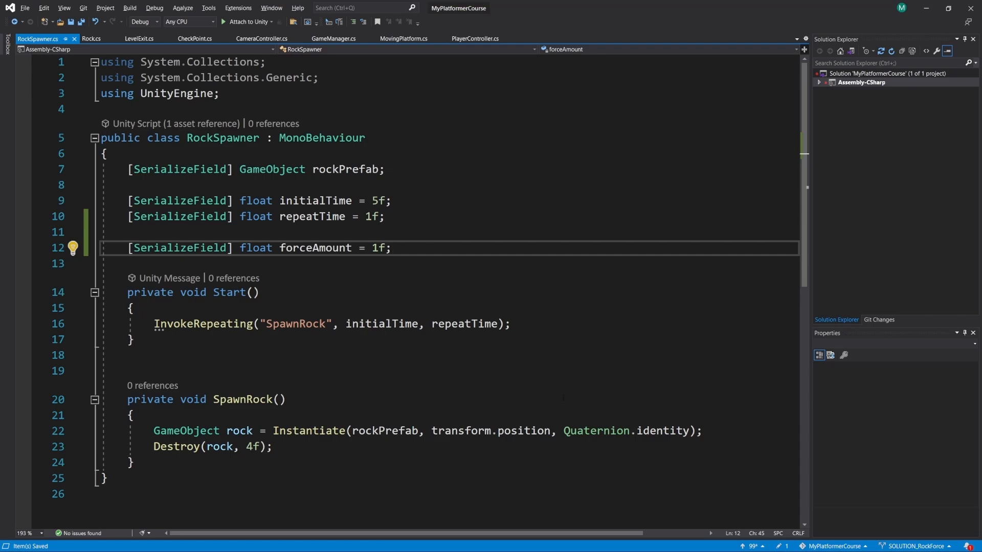
Step: Switch to Unity and examine the Constant Force 2D component on the Rock prefab
key("alt+Tab")
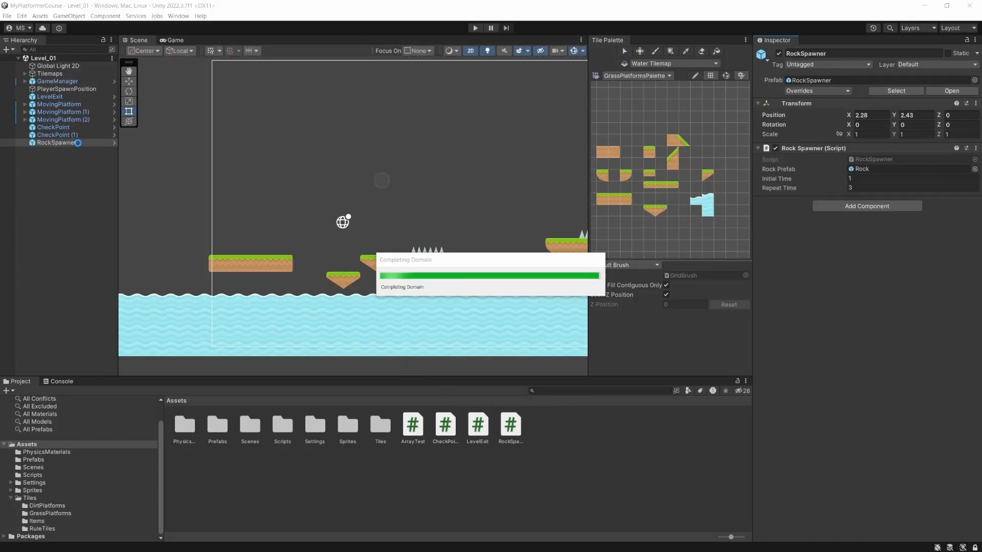
left_click(39, 460)
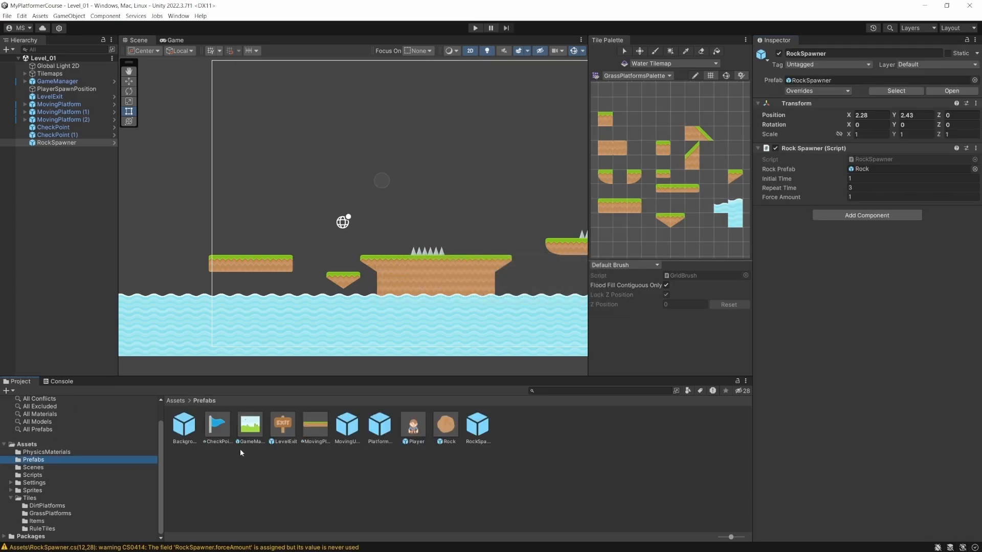
left_click(451, 434)
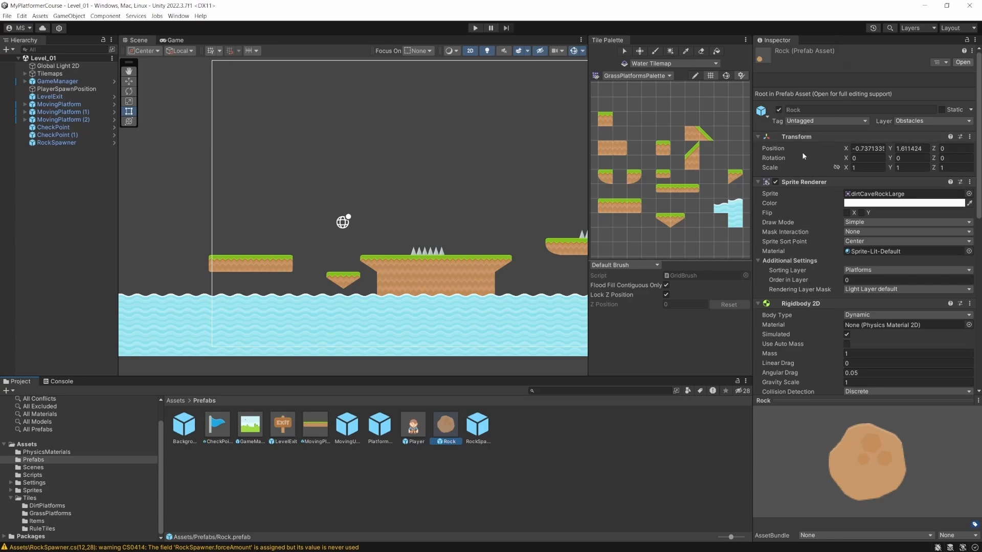
scroll(801, 143, "down", 5)
scroll(802, 154, "down", 5)
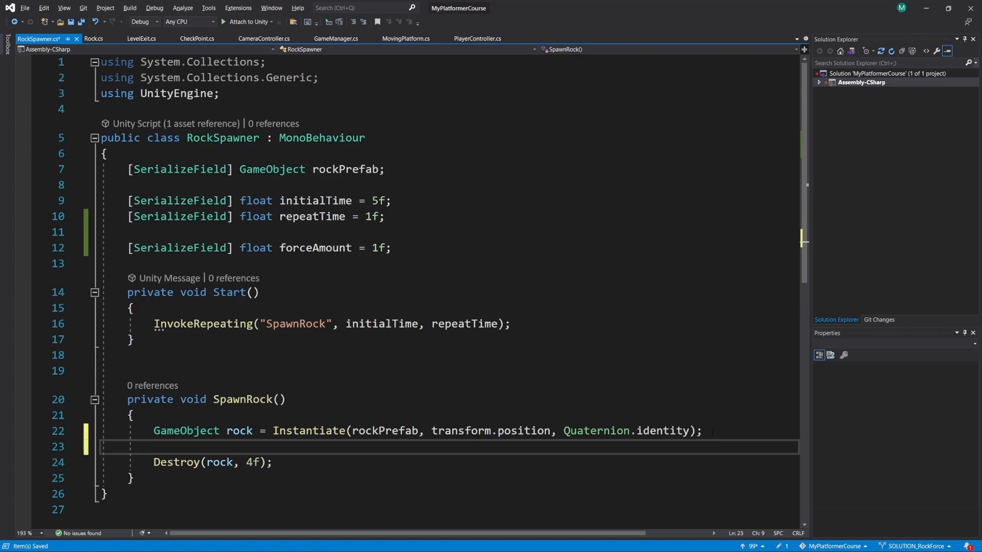
Step: Below the Instantiate line in SpawnRock, start a statement with "rock.GetComponent<ConstantForce2D>()."
type("rock")
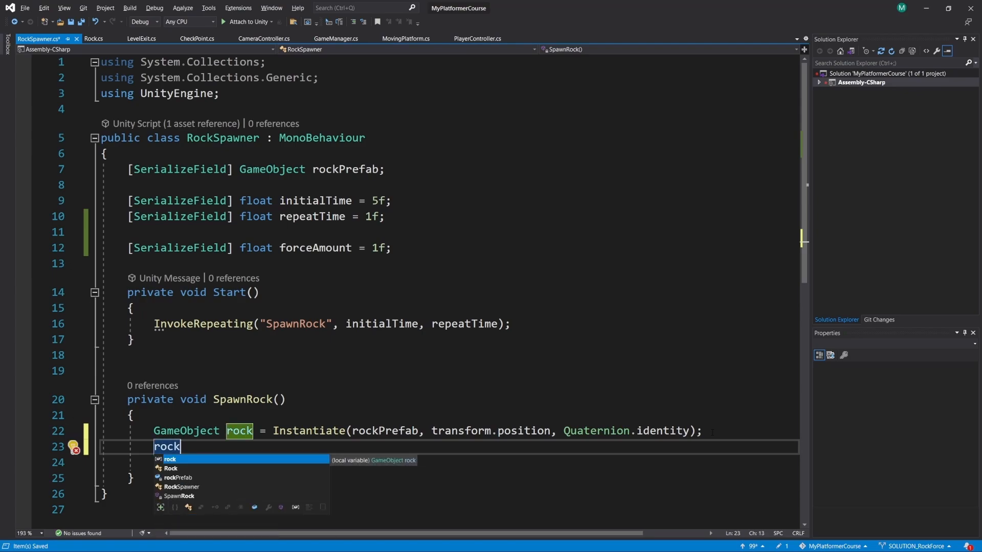
type(".GetComponent")
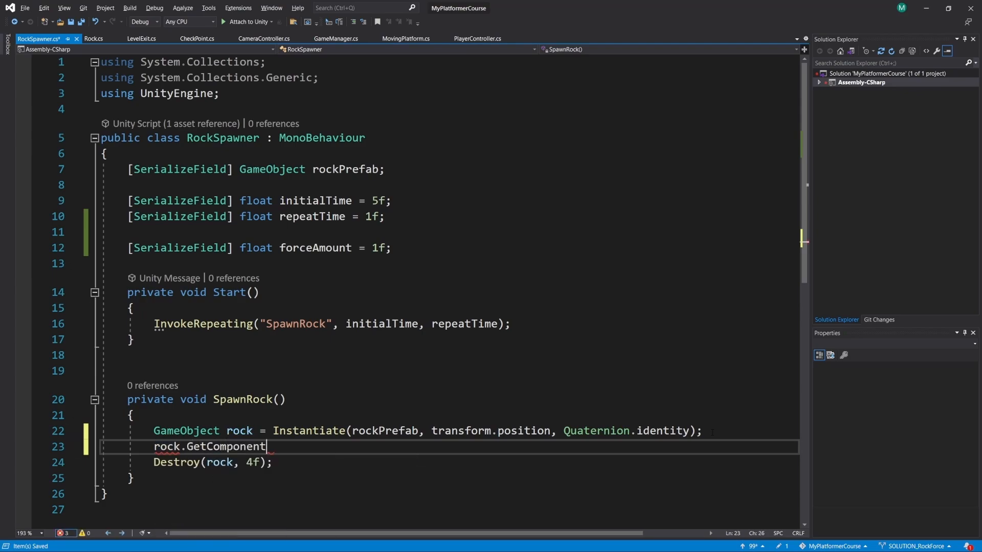
type("<con")
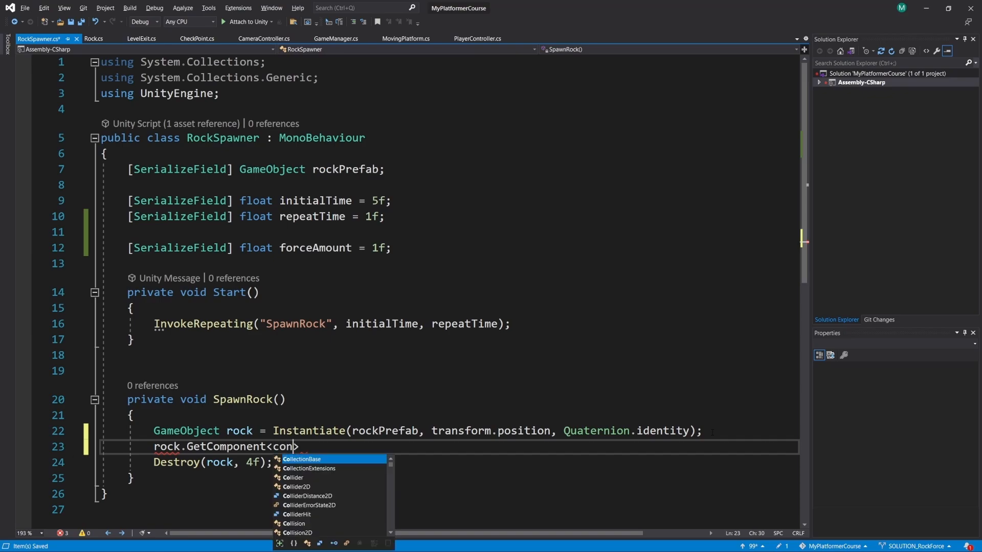
type("stant")
key("Down")
key("Tab")
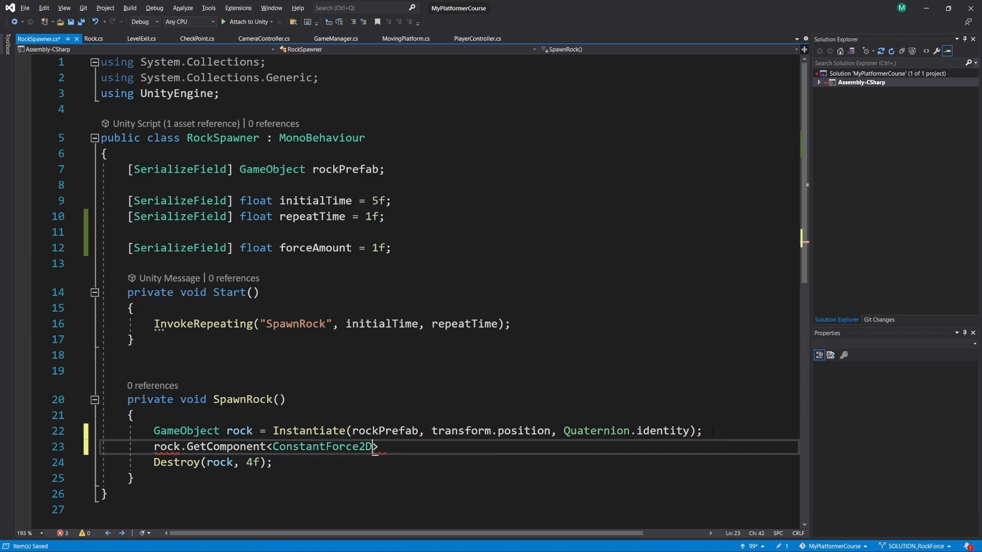
type(">().")
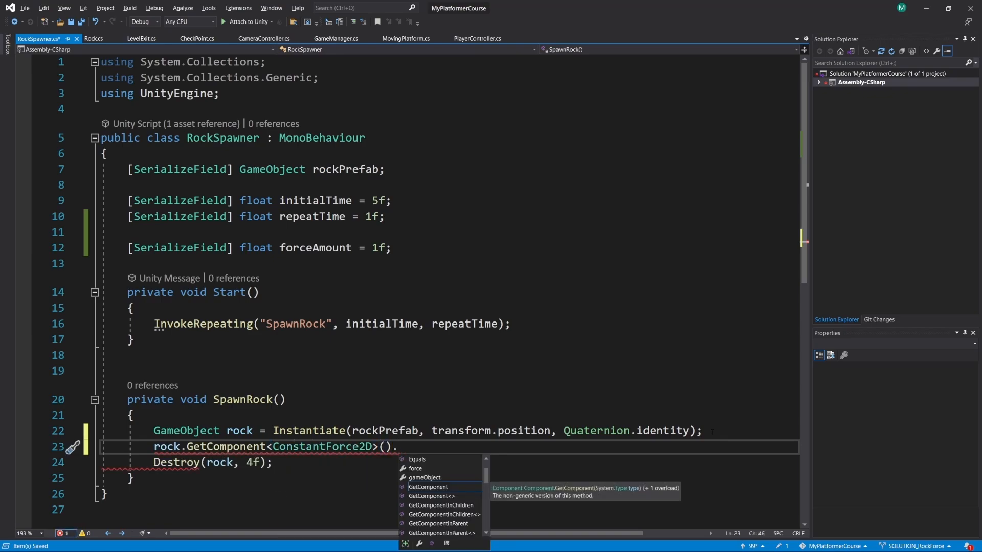
Step: Check the Force property of the rock's Constant Force 2D in Unity, and return to the script in Visual Studio
key("alt+Tab")
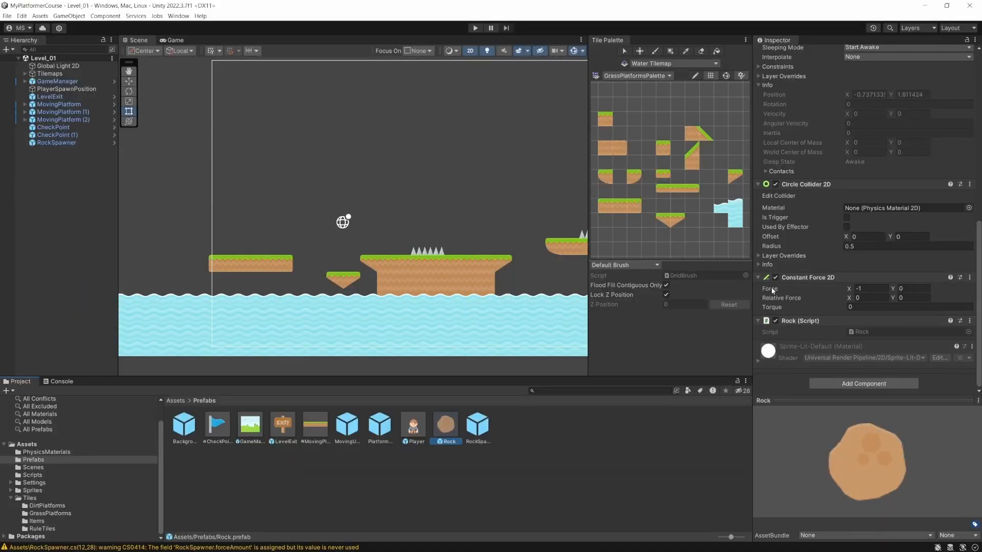
mouse_move(771, 289)
key("alt+Tab")
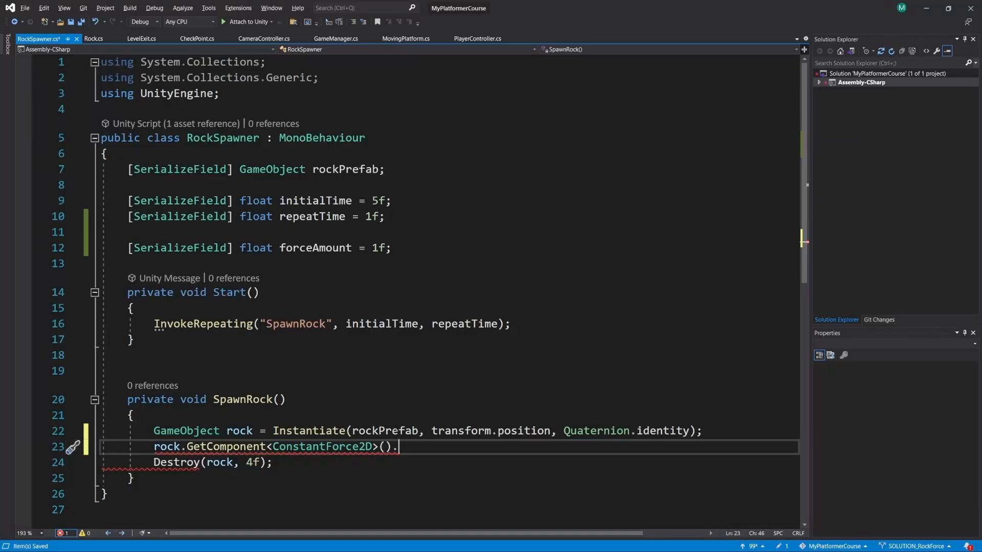
Step: Complete the GetComponent statement with "force = forceAmount;" and save the RockSpawner script
type(".force")
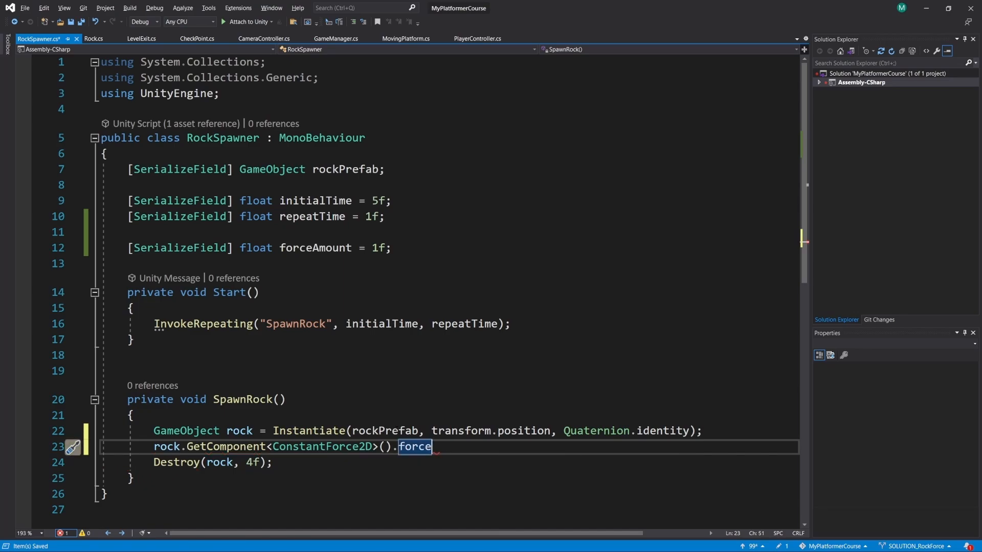
type(" =")
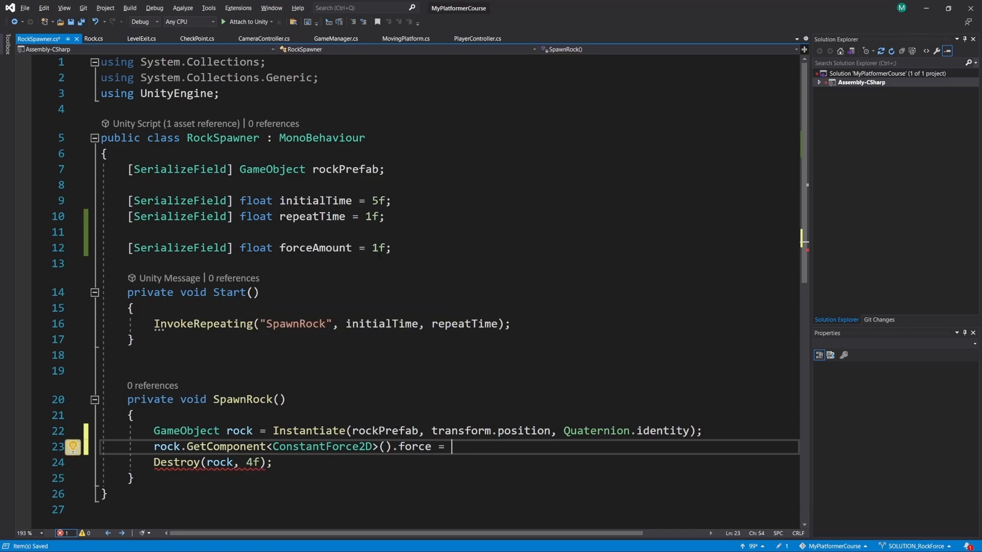
type("forceAmount;")
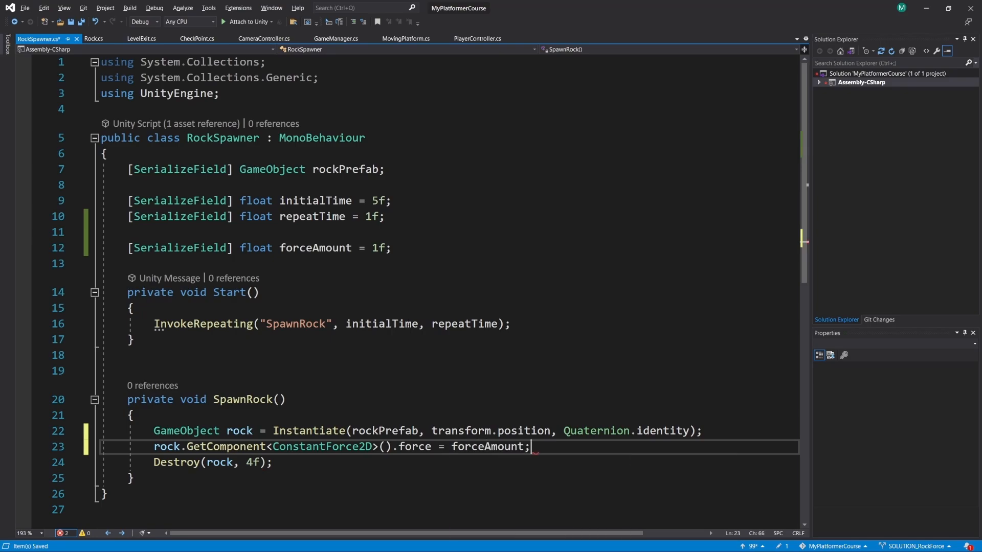
key("ctrl+s")
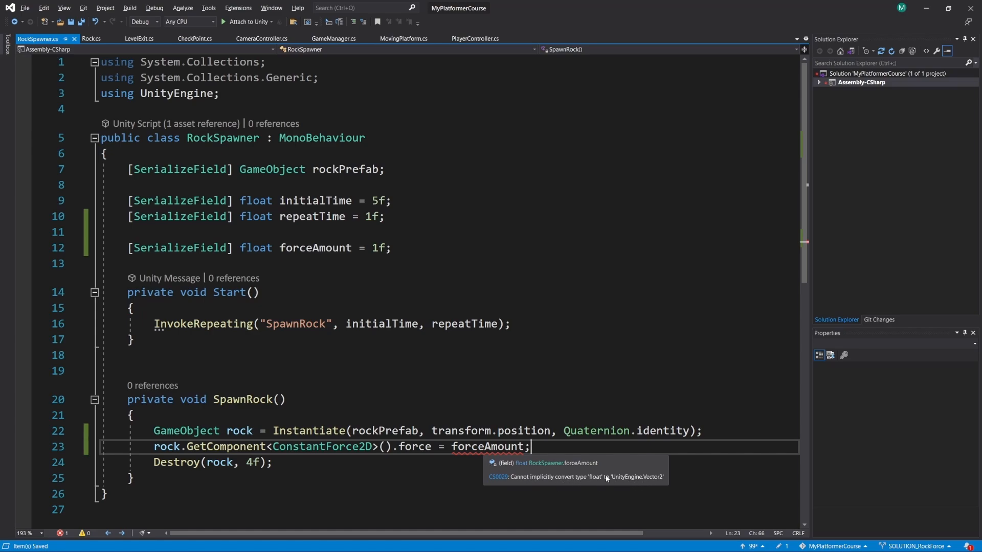
Step: Check the X and Y components of the rock's Force in Unity, and select "forceAmount;" in the script's force assignment
key("alt+Tab")
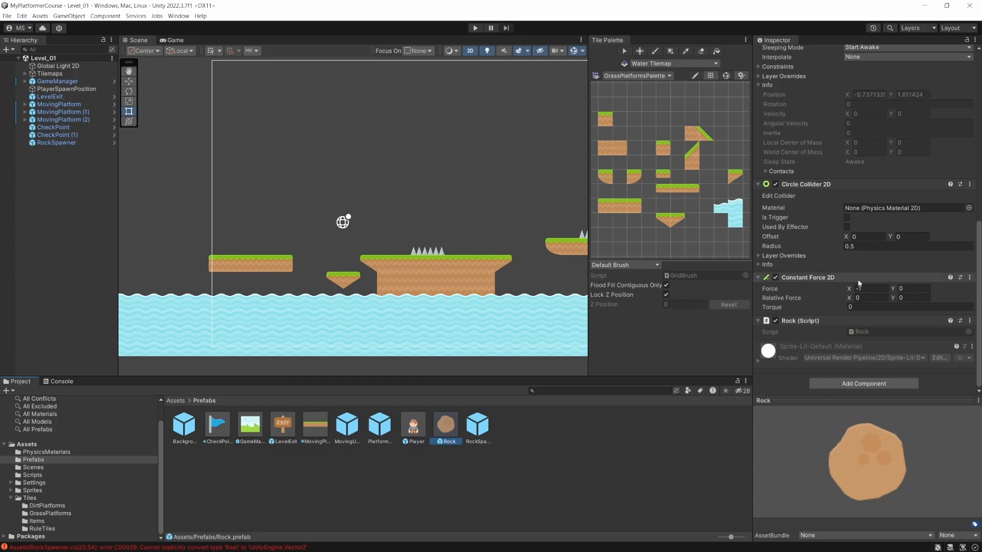
key("alt+Tab")
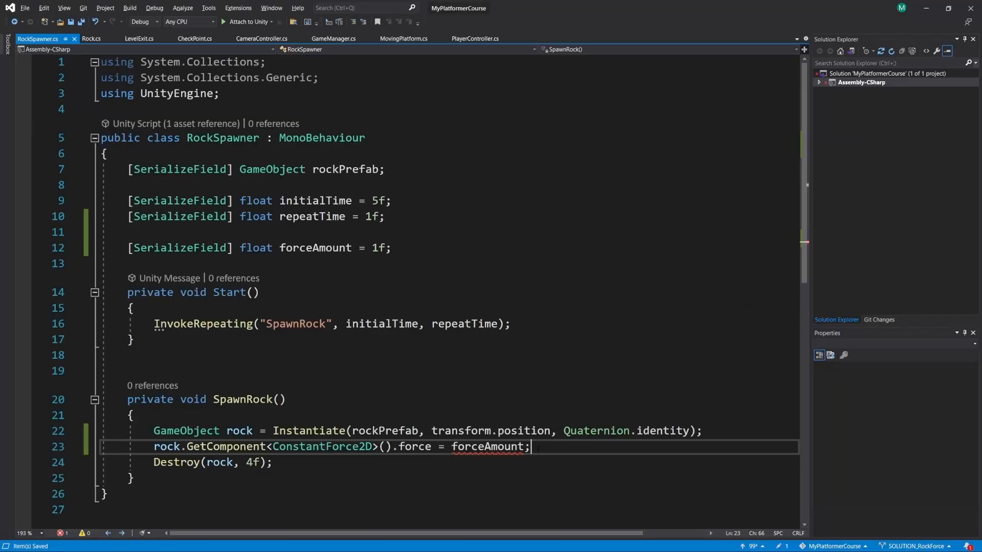
left_click_drag(537, 449, 451, 449)
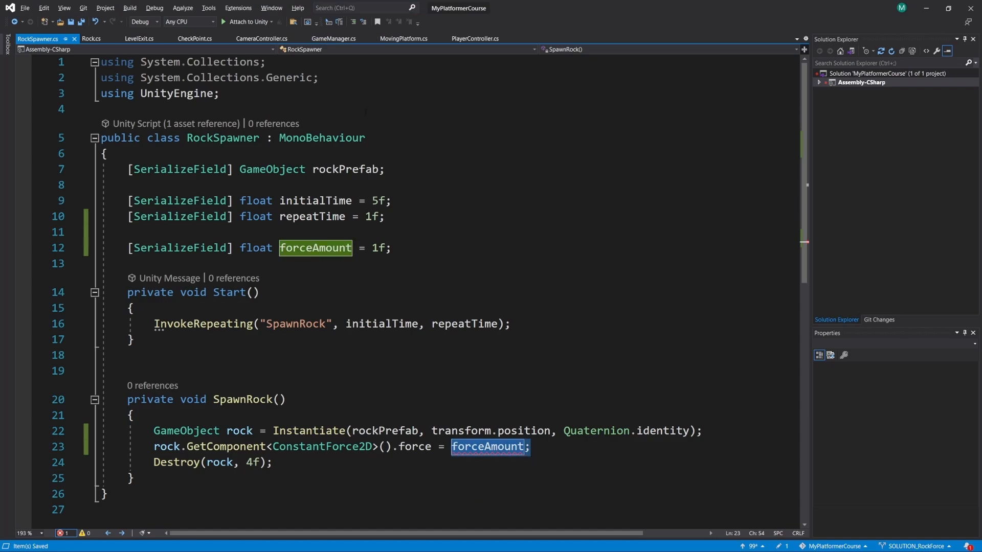
Step: Examine how PlayerController.cs assigns velocity with new Vector2, and return to RockSpawner.cs
left_click(476, 39)
scroll(458, 217, "down", 5)
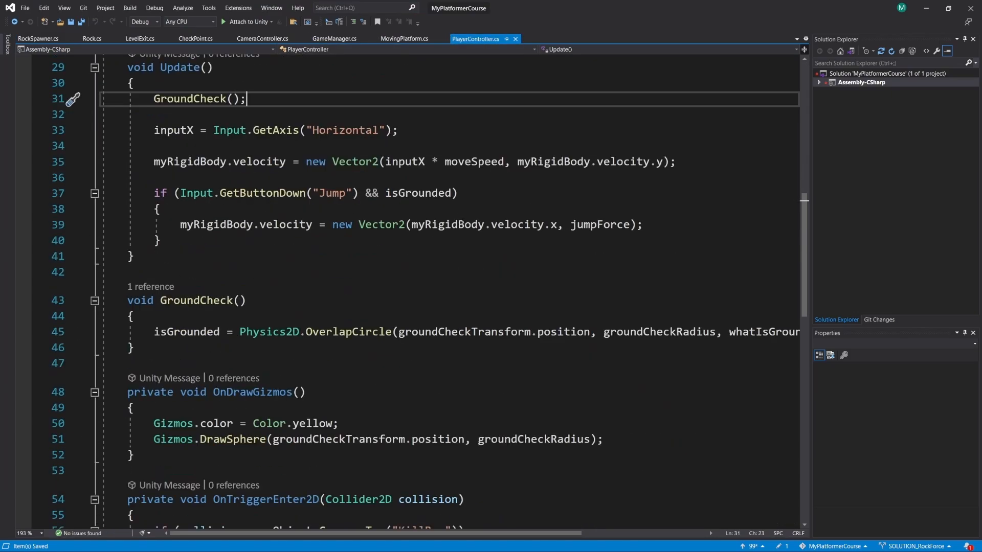
scroll(463, 220, "down", 9)
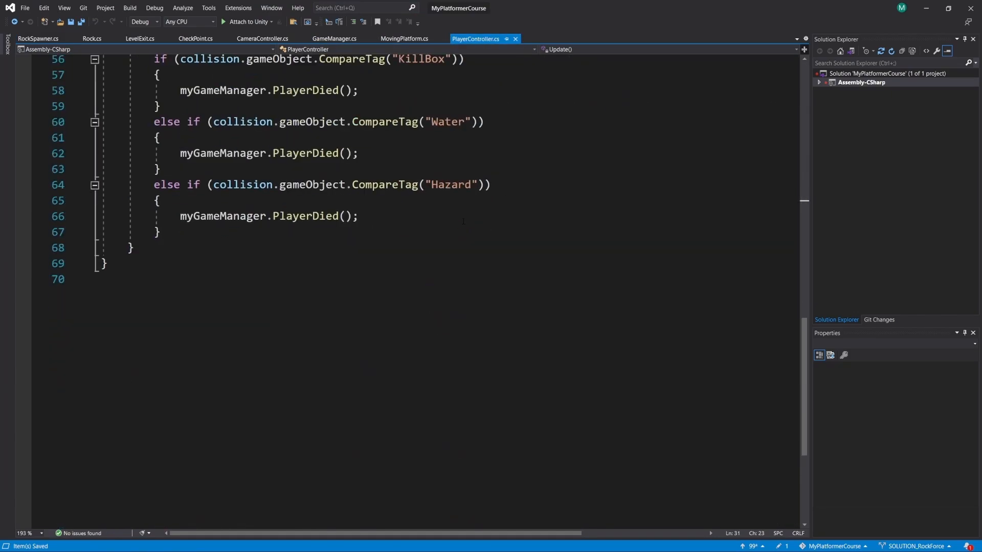
scroll(463, 221, "up", 7)
scroll(463, 221, "up", 5)
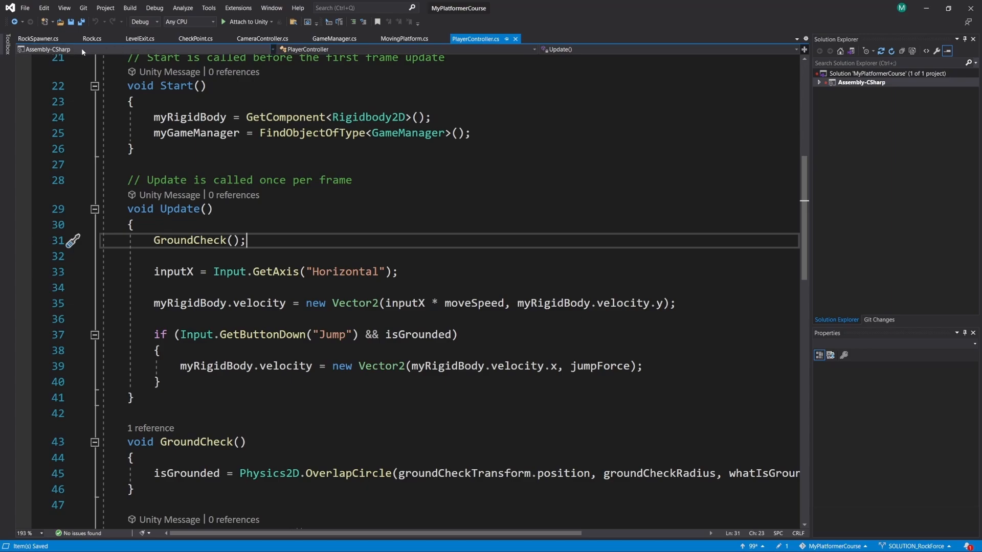
left_click(51, 39)
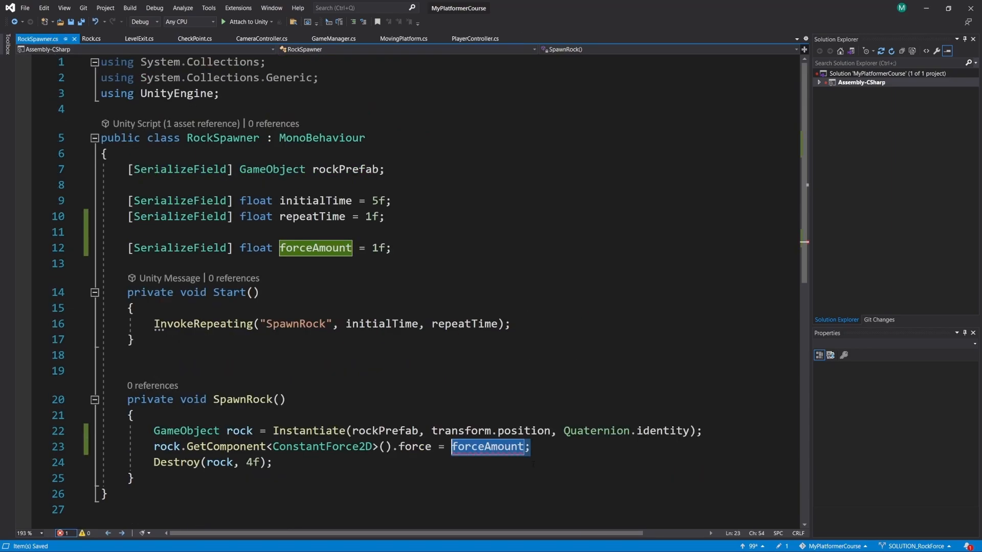
Step: Replace the value in the rock's force assignment with "new Vector2(forceAmount, 0);" and save the RockSpawner script
left_click_drag(531, 449, 452, 449)
type("n")
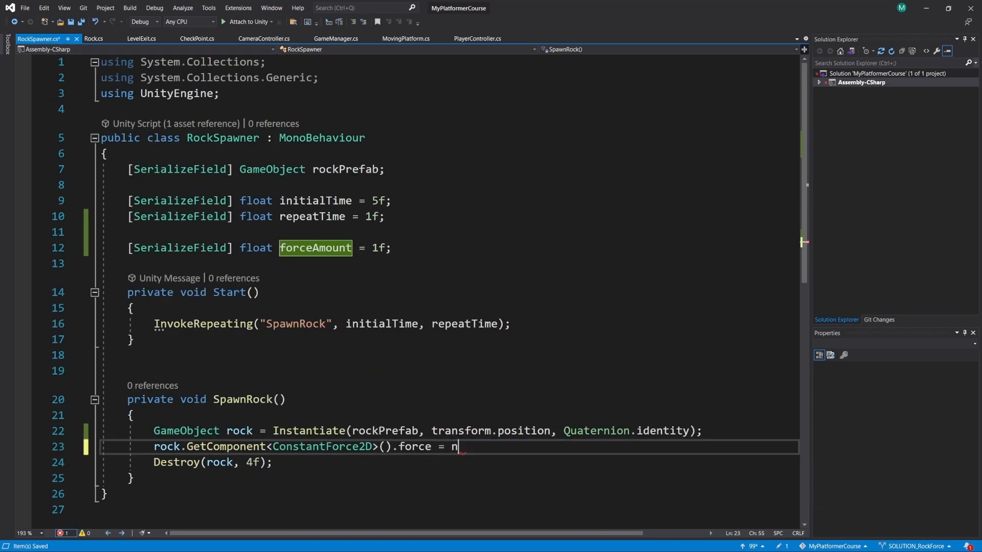
type("ew Vector2(")
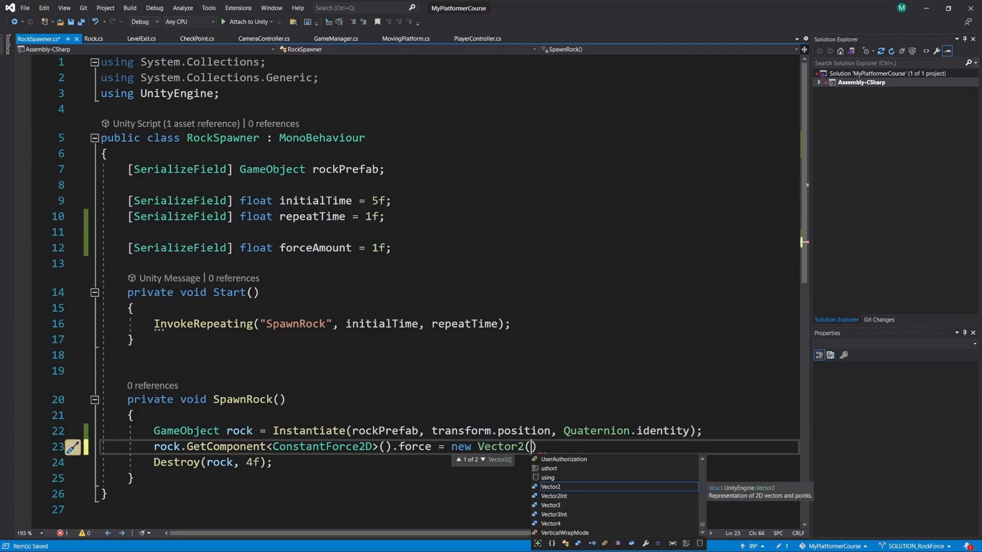
type("forceAmount")
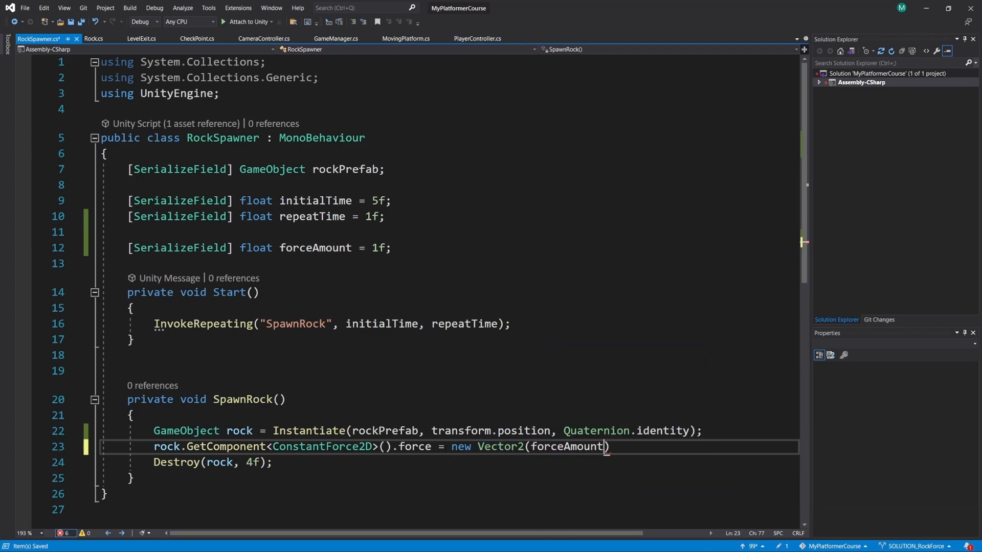
type(", ")
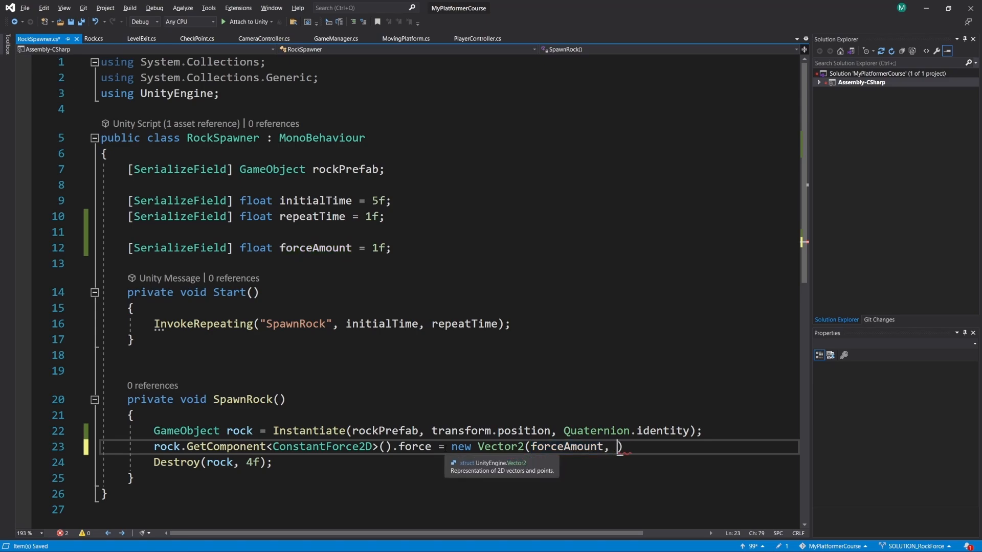
type("0);")
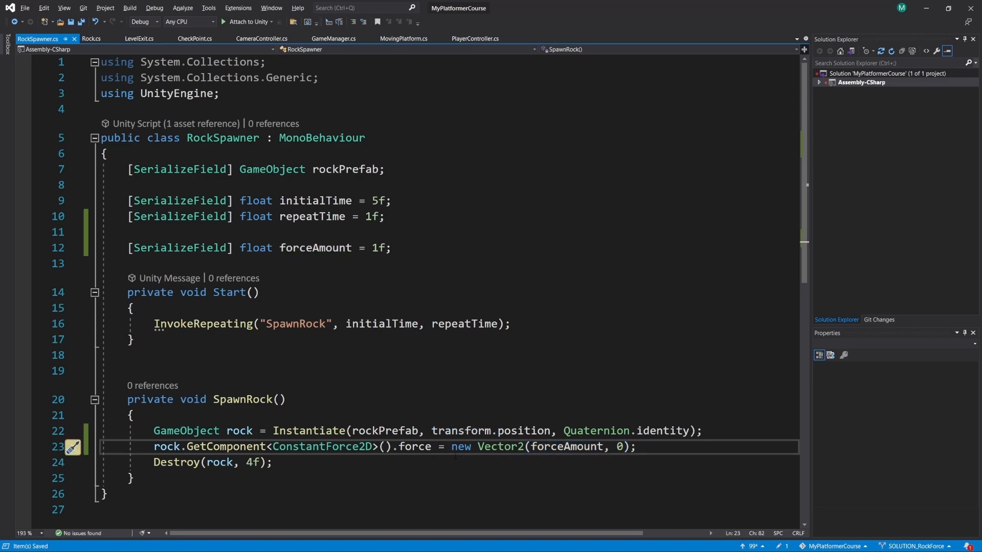
Step: Switch to Unity, select RockSpawner, and run the game, moving the player right to watch how the spawned rocks roll
key("alt+Tab")
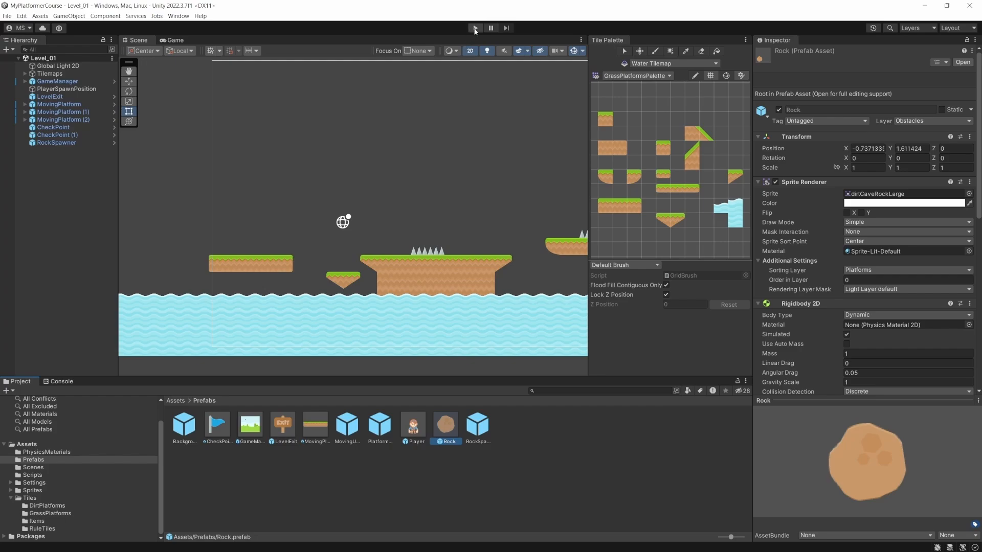
left_click(56, 143)
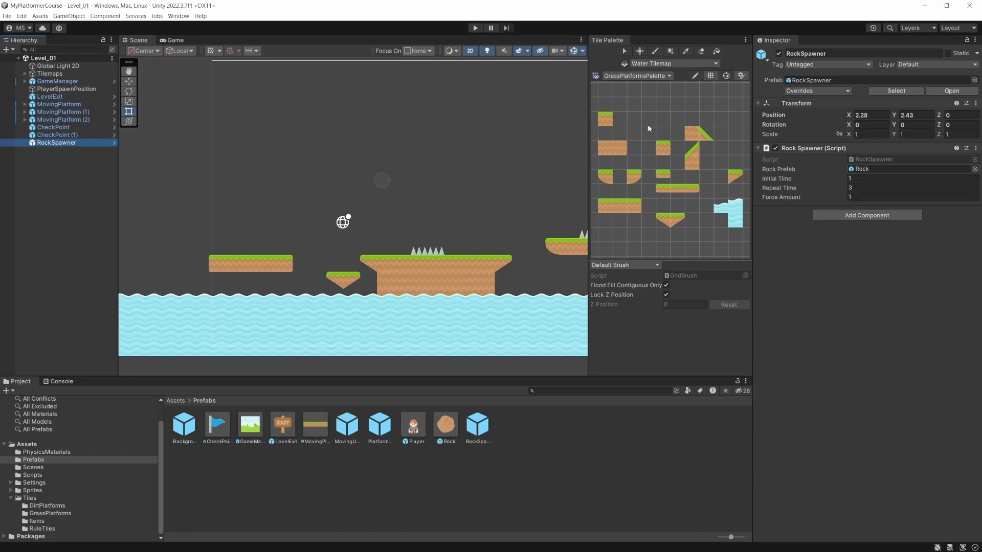
left_click(475, 28)
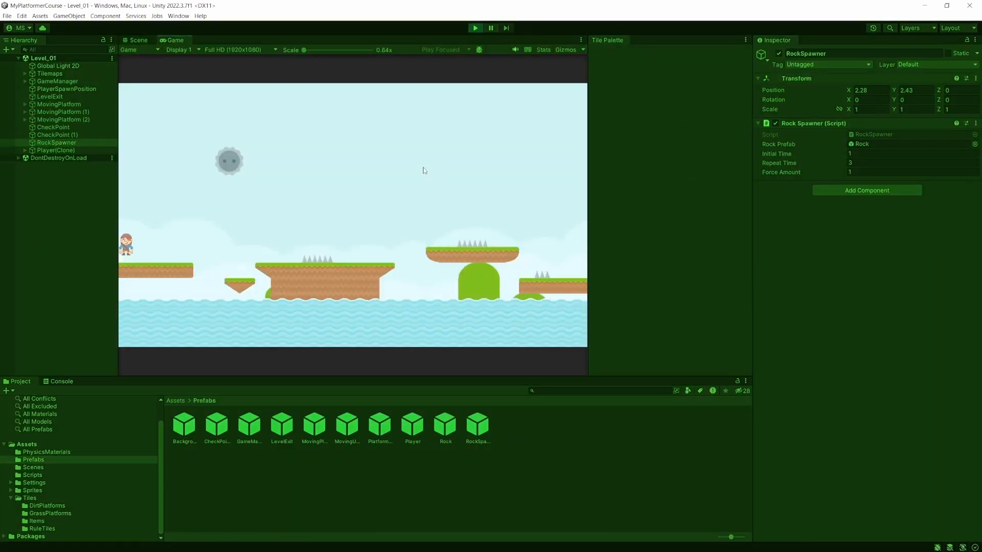
key("d")
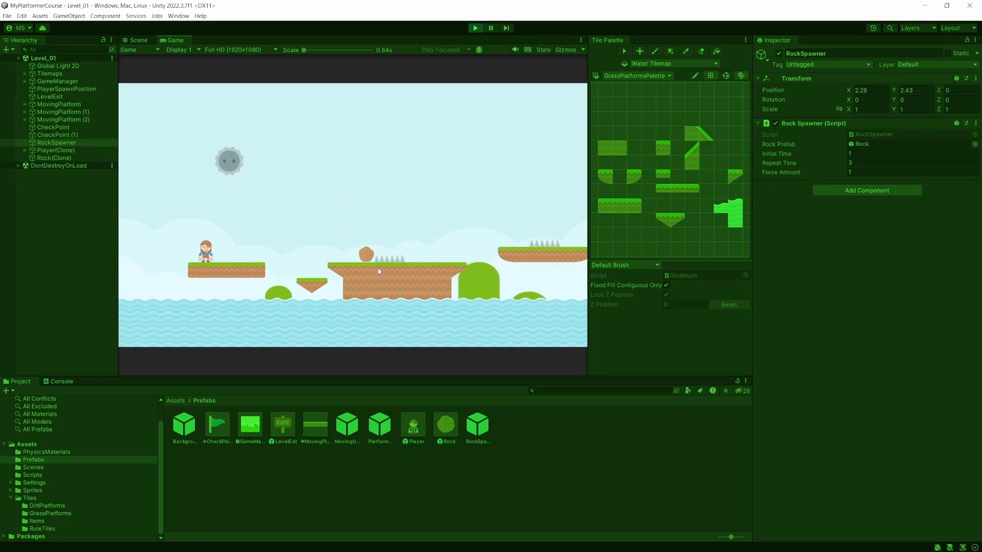
Step: Test RockSpawner's Force Amount at -1 and at 2 while the game is running
left_click(869, 173)
type("-1")
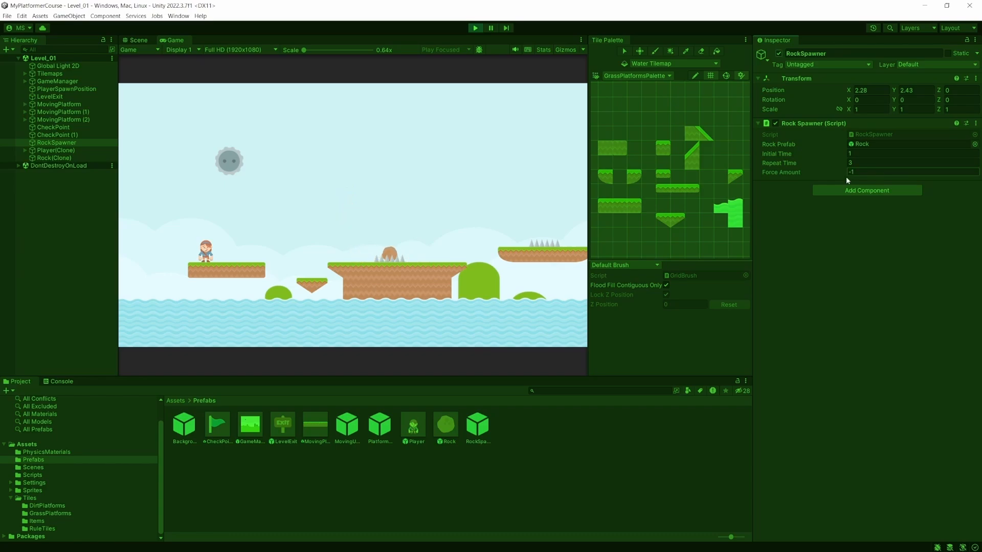
key("Return")
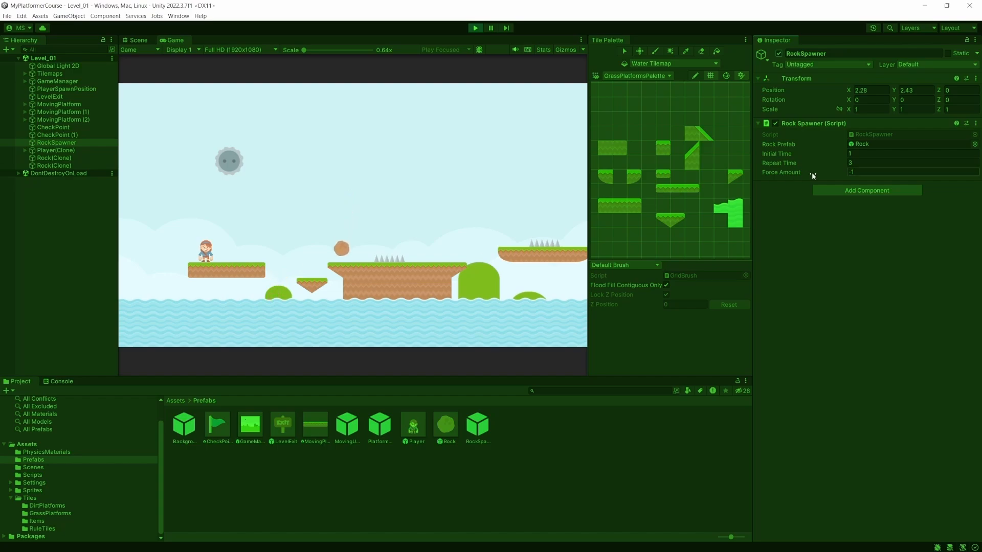
left_click_drag(811, 172, 865, 170)
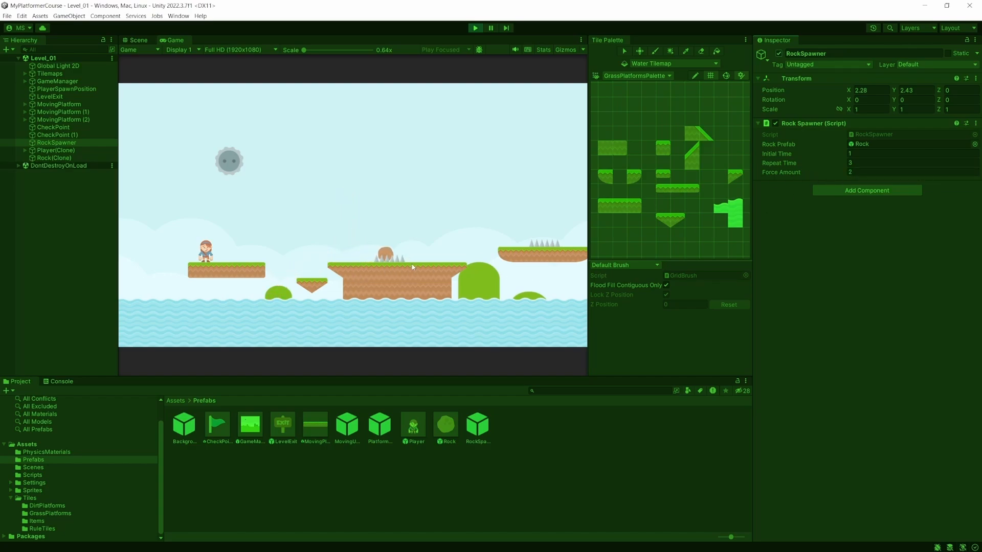
Step: Set RockSpawner's Force Amount to 1 and stop the running game
left_click(863, 172)
type("1")
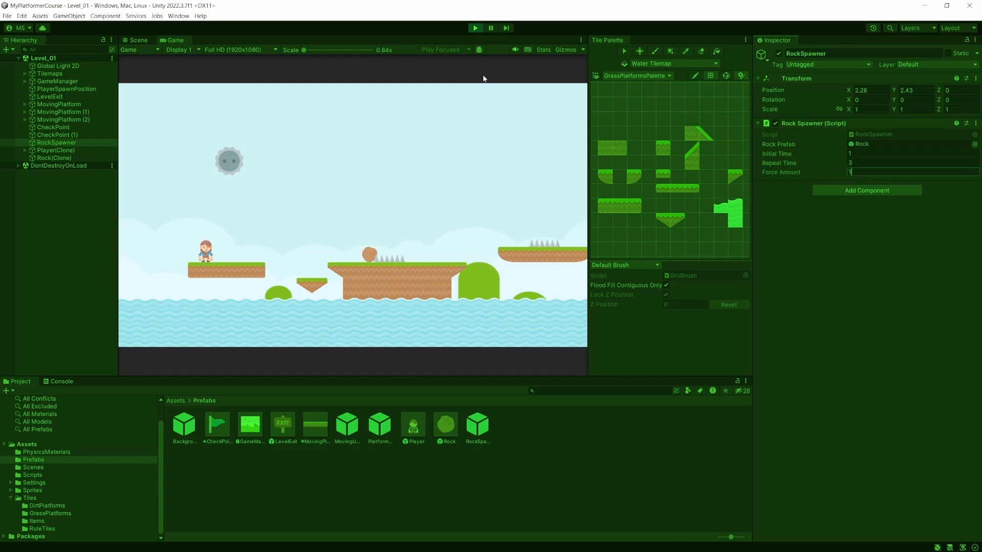
left_click(475, 27)
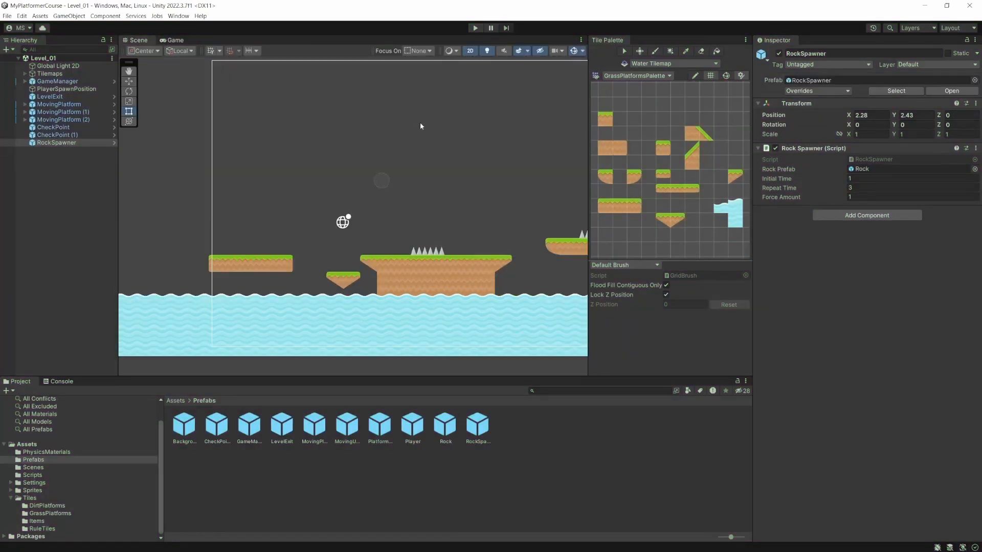